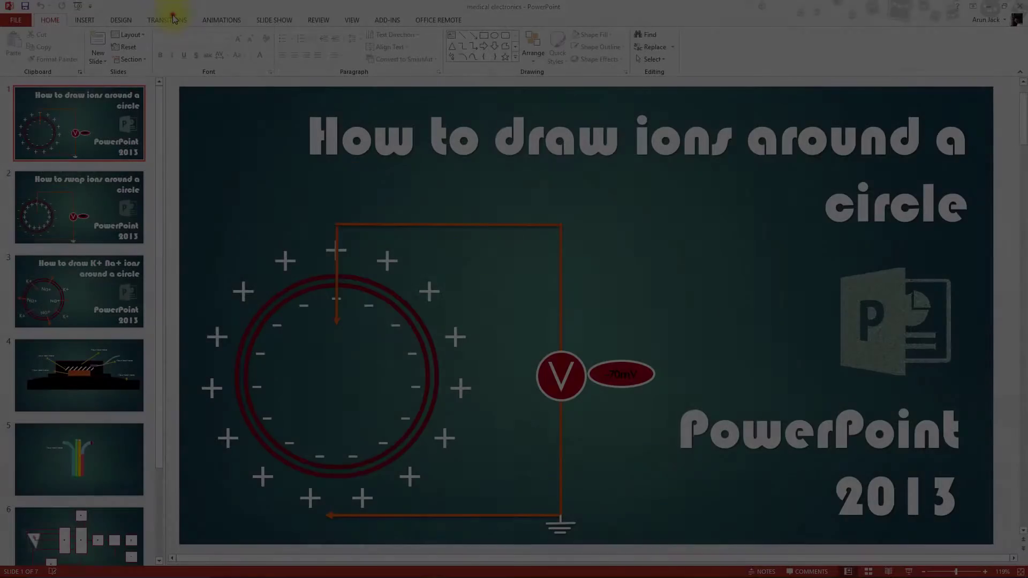
# - Apply the Curtains transition at 06.00 duration to all slides, then return to Home
pyautogui.click(173, 17)
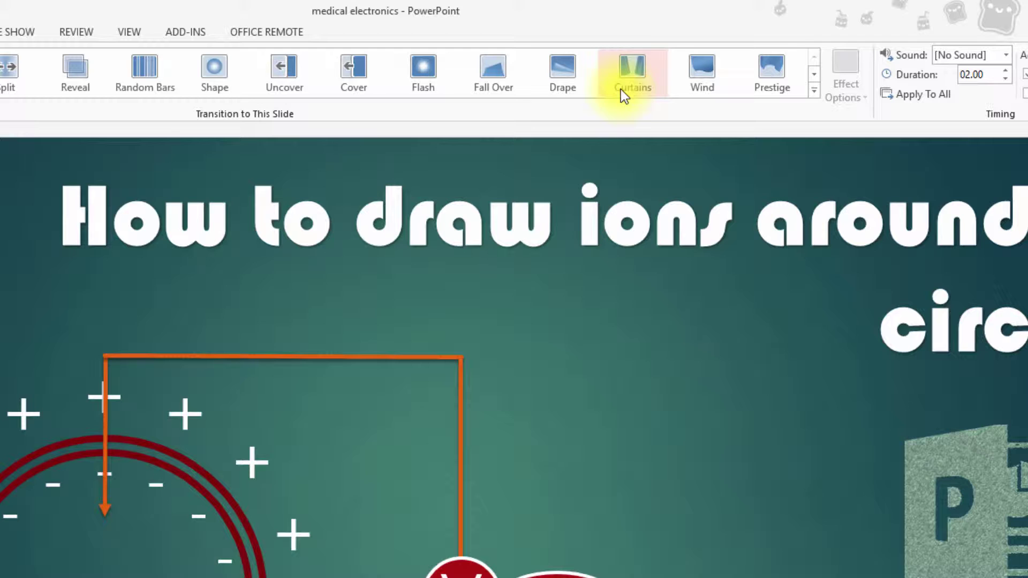
pyautogui.click(624, 81)
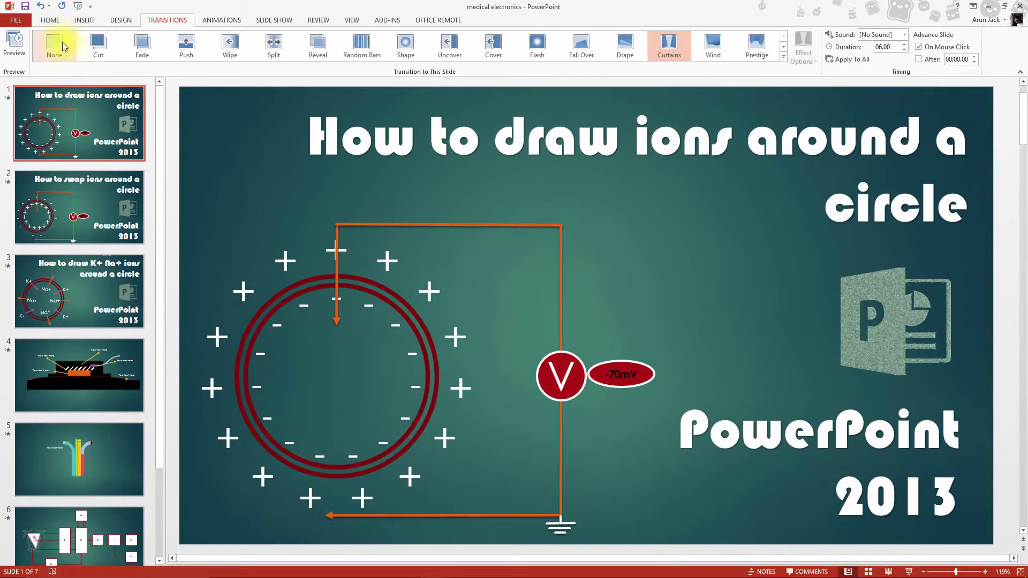
pyautogui.click(50, 21)
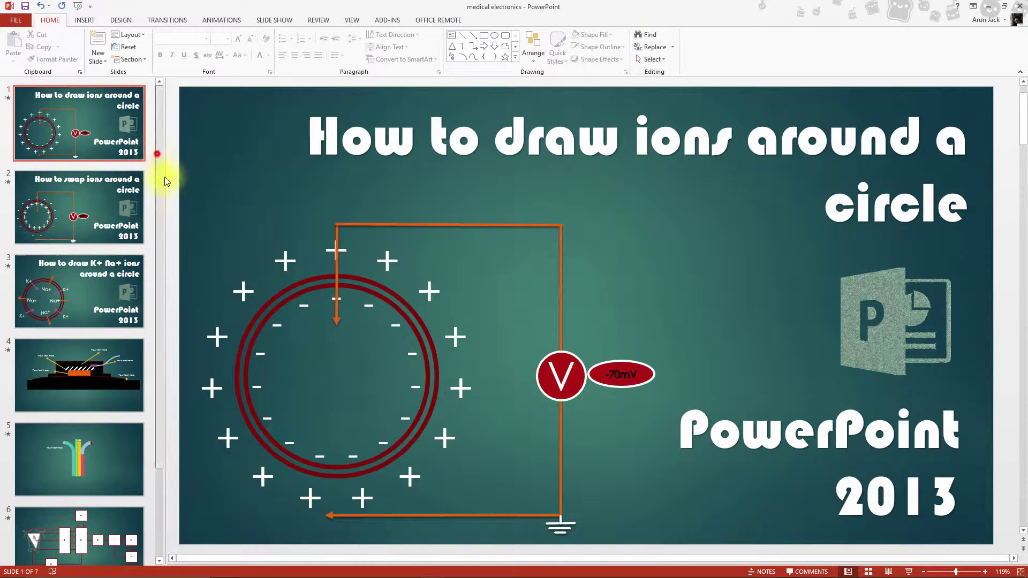
pyautogui.moveTo(156, 154); pyautogui.dragTo(172, 261)
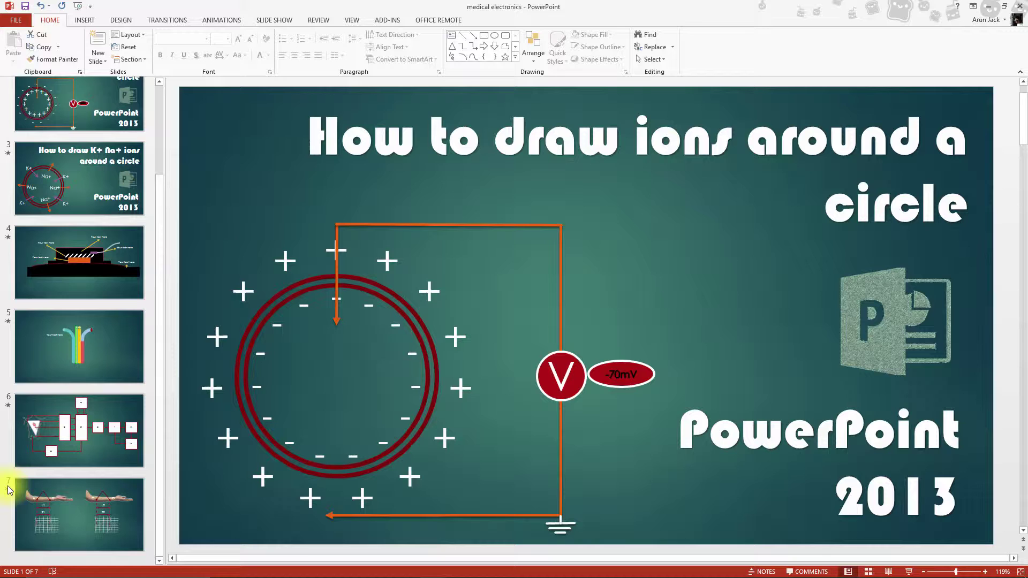
# - Open the Save As page from the File backstage view
pyautogui.click(20, 23)
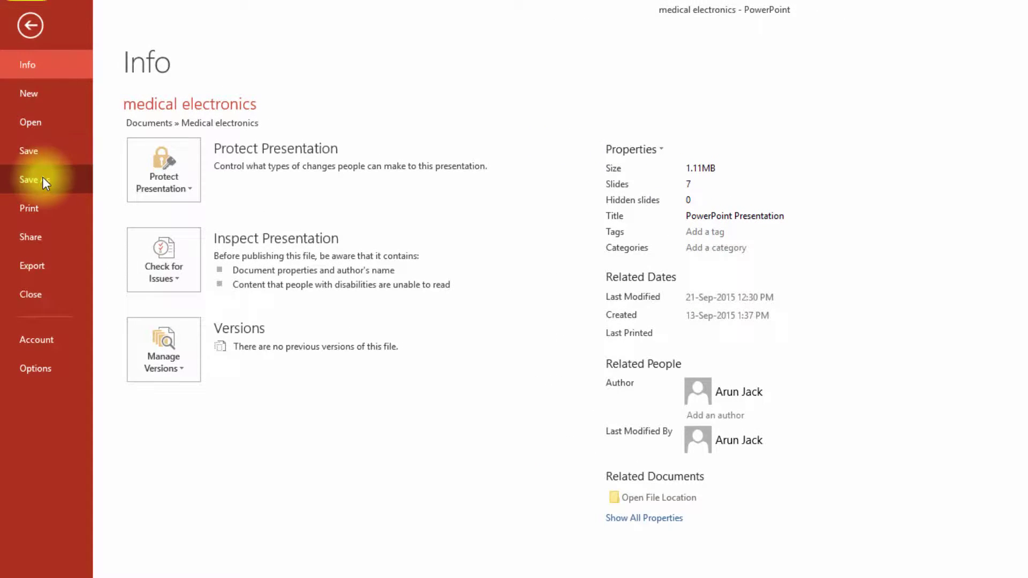
pyautogui.click(43, 181)
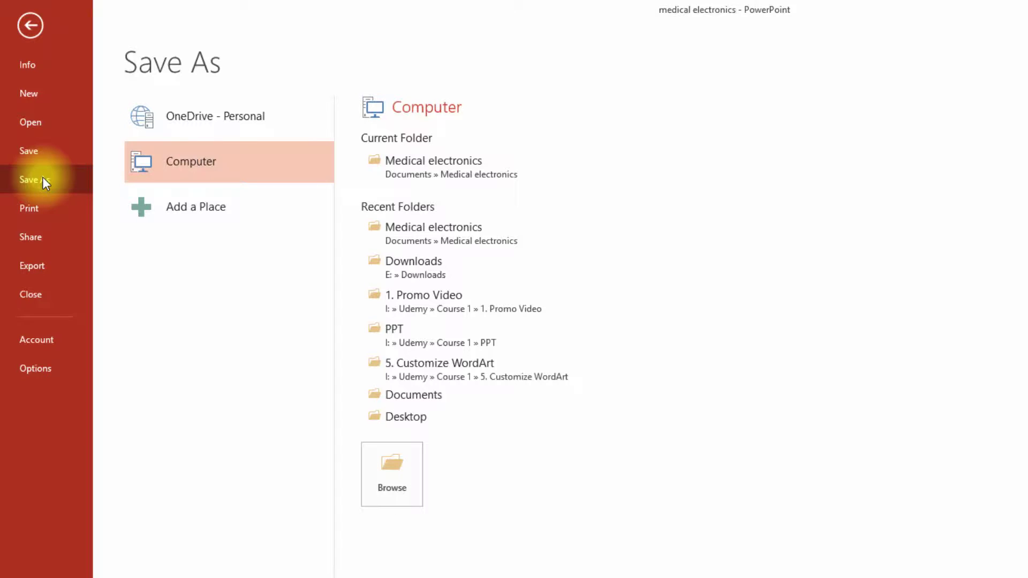
# - Save to the desktop as MPEG-4 Video named 'medical electronics video'
pyautogui.click(392, 423)
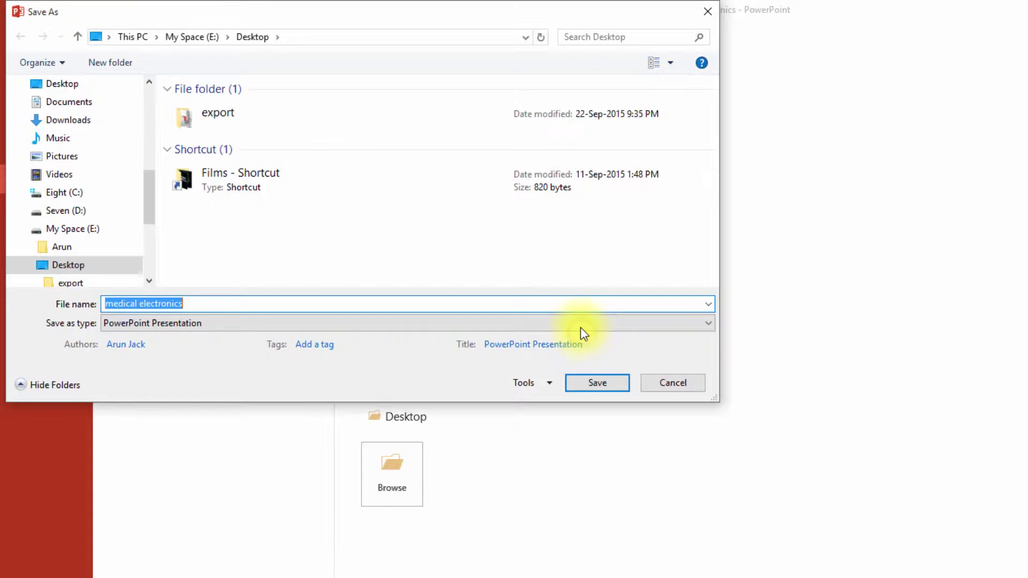
pyautogui.click(581, 325)
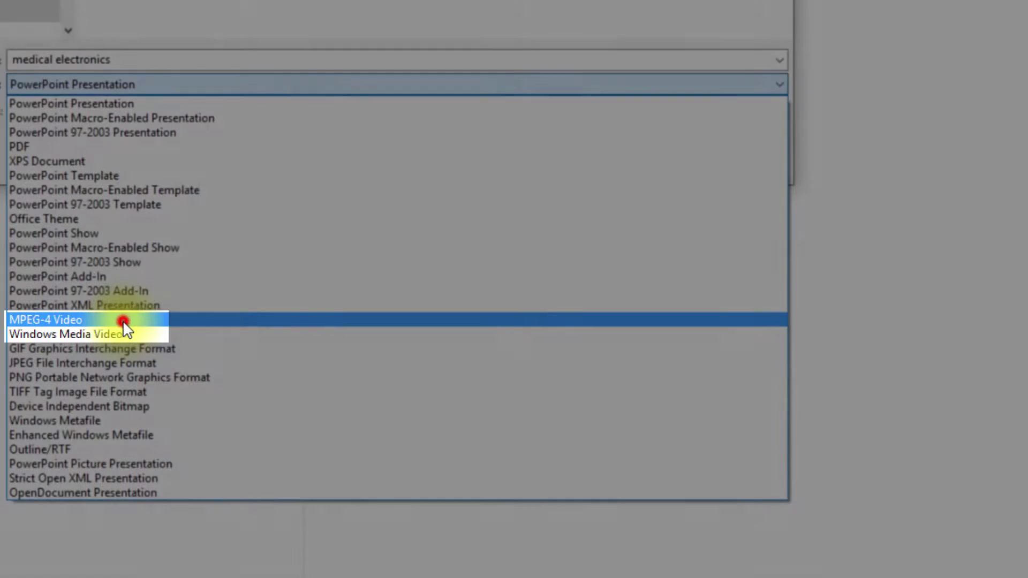
pyautogui.click(123, 320)
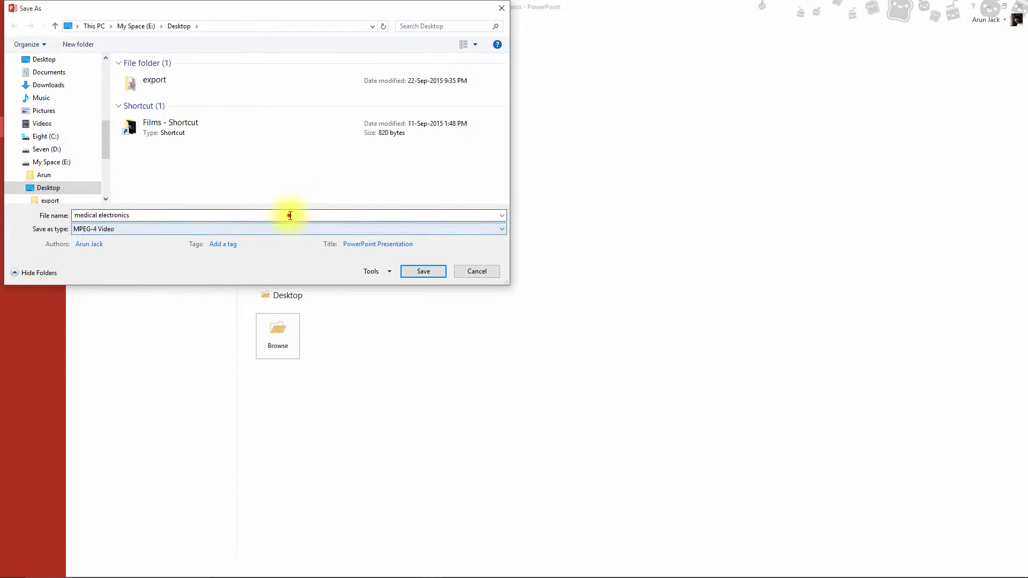
pyautogui.click(290, 215)
pyautogui.write('video')
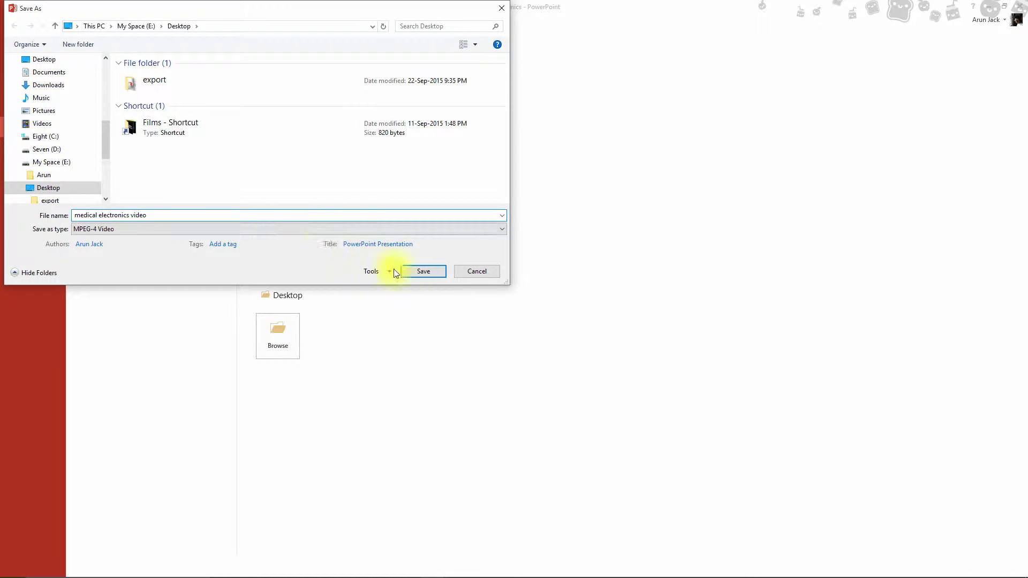
pyautogui.click(421, 273)
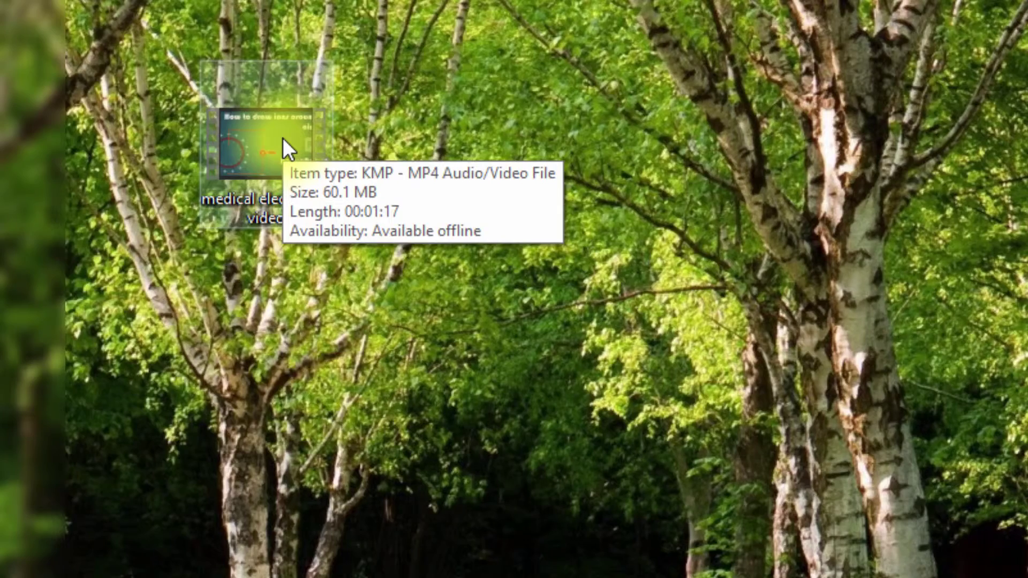
# - Open the desktop video's Properties on the Details tab to show resolution and frame rate
pyautogui.rightClick(282, 138)
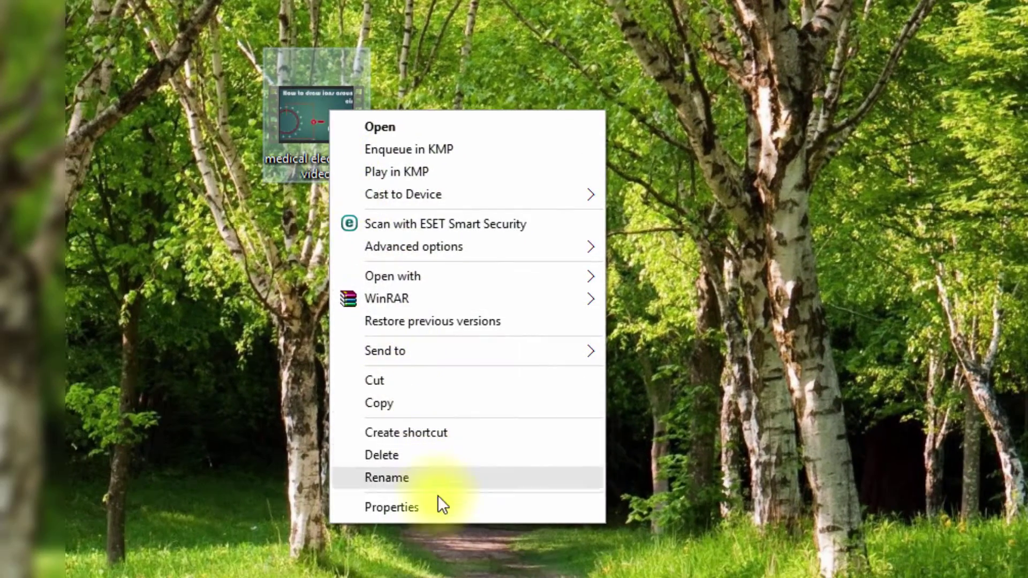
pyautogui.click(438, 504)
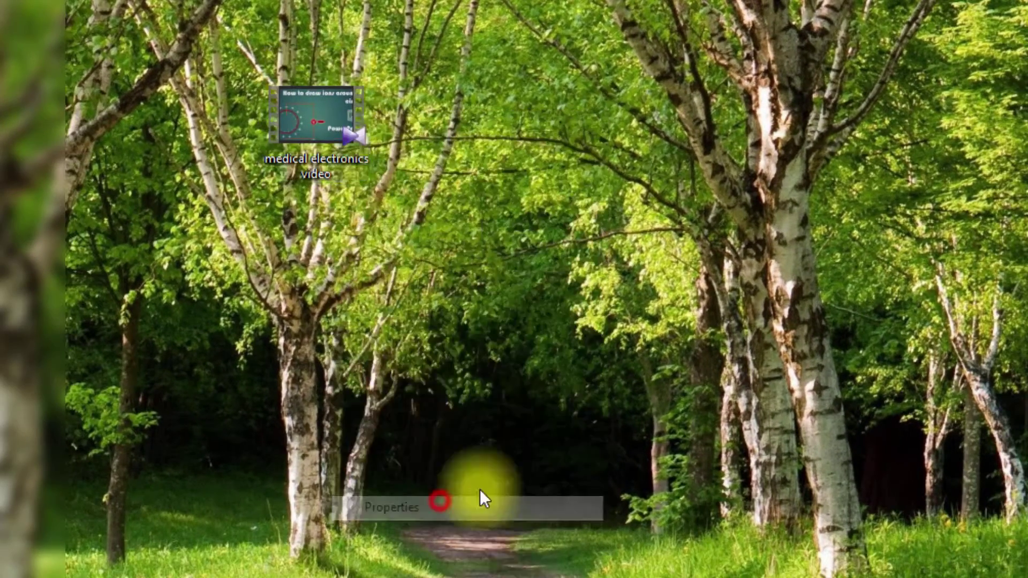
pyautogui.click(470, 161)
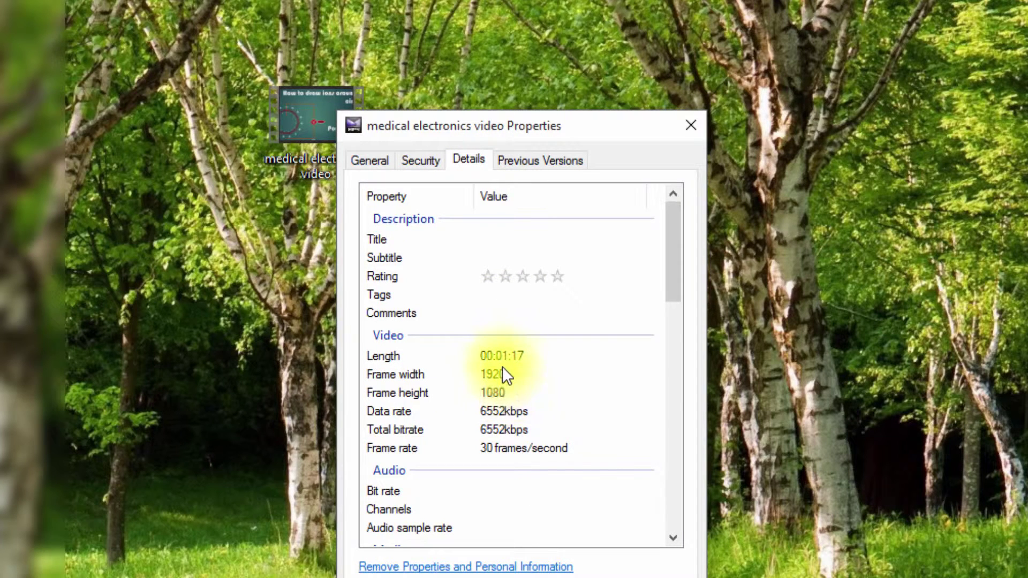